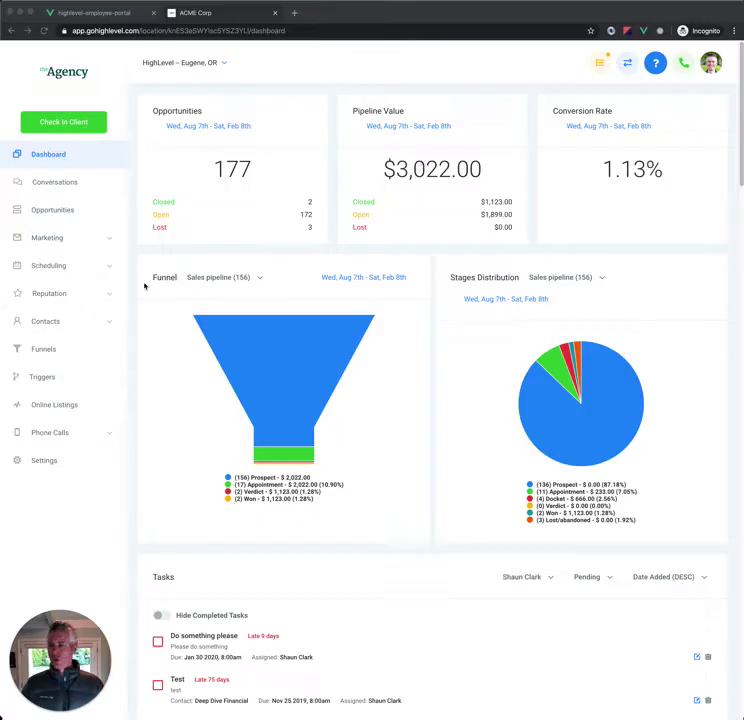
- Show the Call Stats page: 12 answered, 57 missed, 0 first-time calls
{"action": "left_click", "coordinate": [64, 433]}
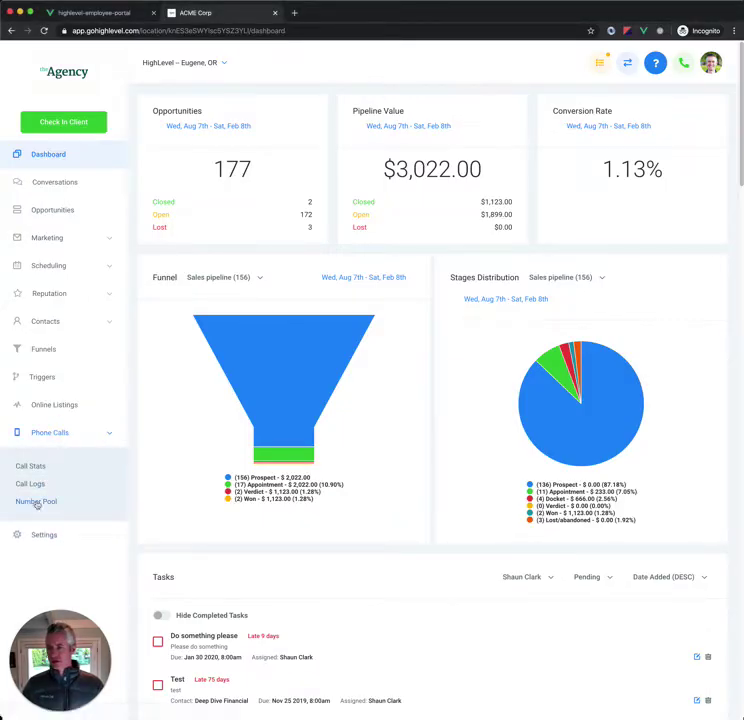
{"action": "left_click", "coordinate": [35, 469]}
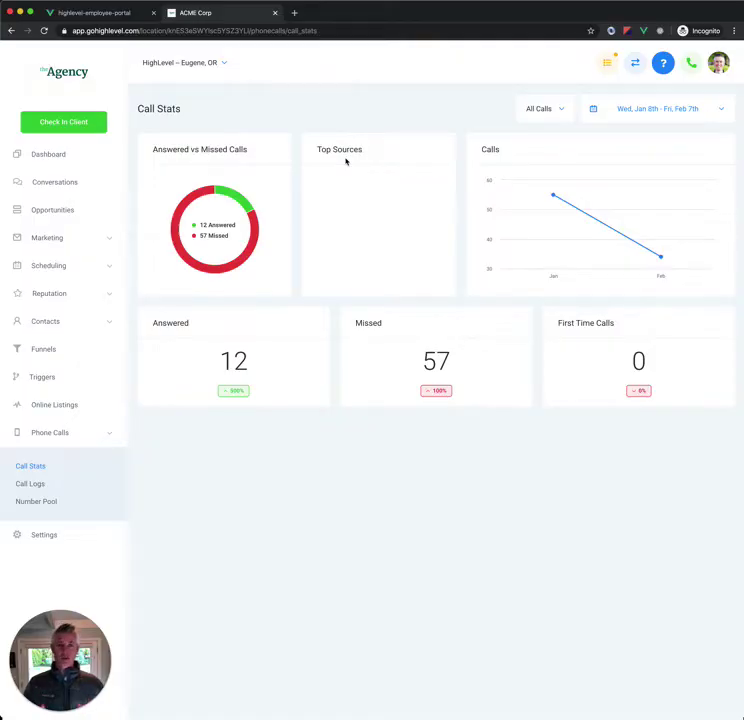
- Open Call Logs and expand, then collapse, the latest call's recording details
{"action": "left_click", "coordinate": [38, 486]}
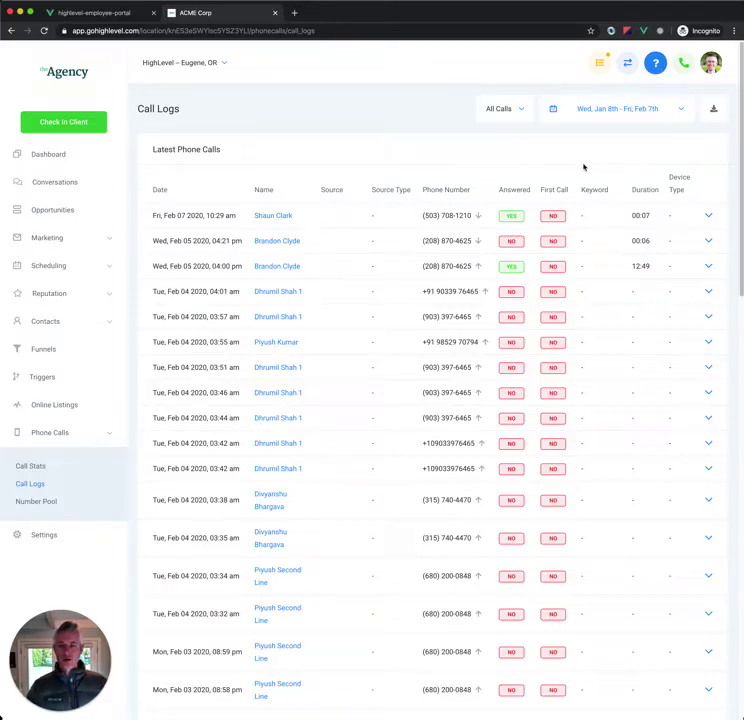
{"action": "left_click", "coordinate": [707, 216]}
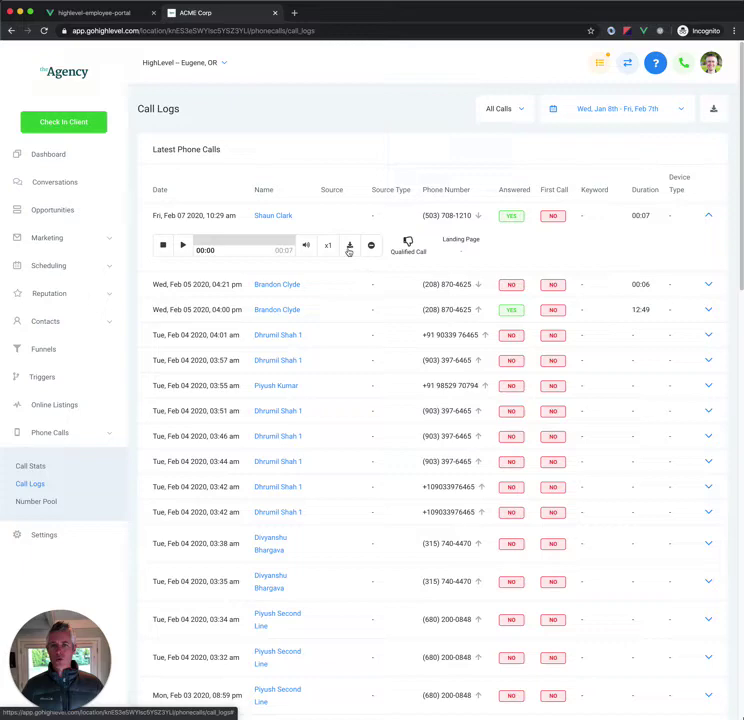
{"action": "left_click", "coordinate": [409, 243]}
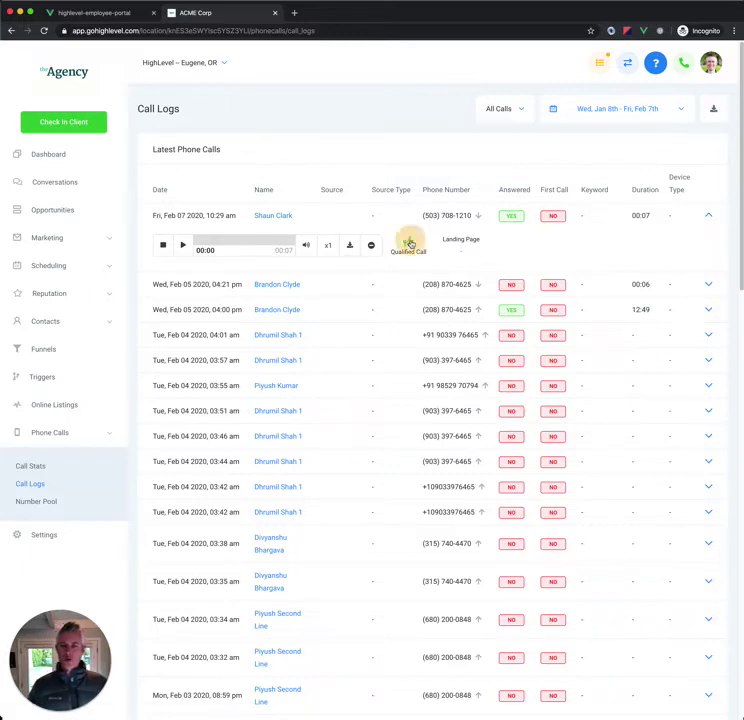
{"action": "left_click", "coordinate": [711, 218]}
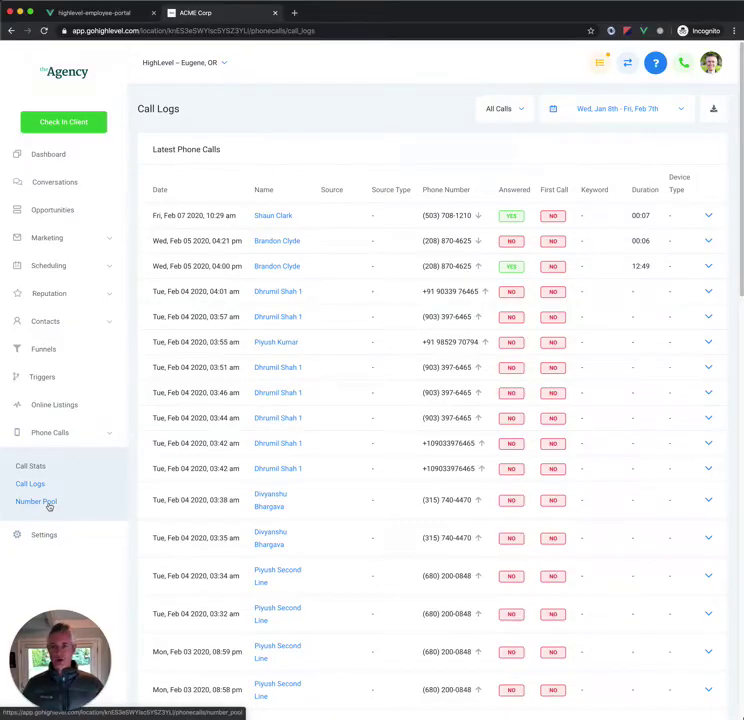
- Open Number Pools and start a visitor-tracking pool, then abandon its creation
{"action": "left_click", "coordinate": [36, 501]}
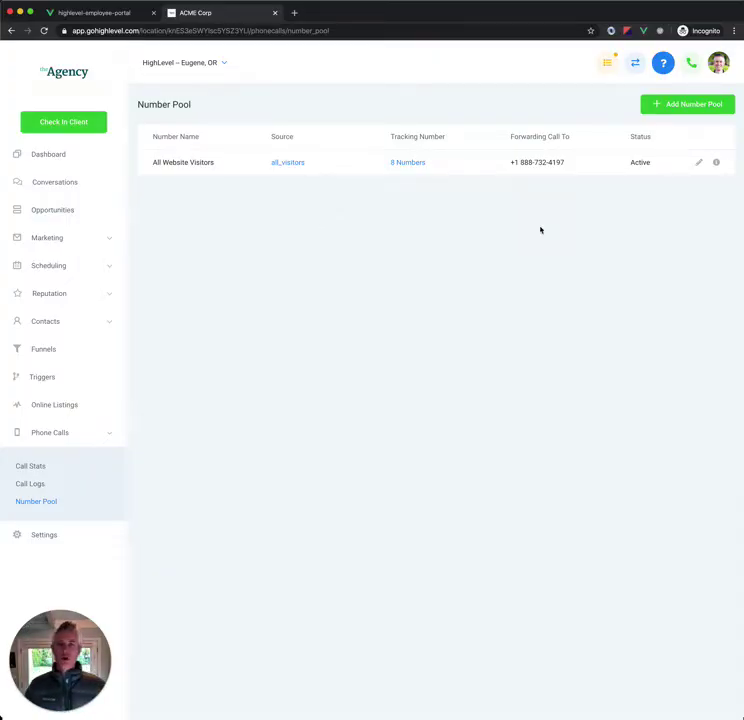
{"action": "left_click", "coordinate": [704, 106]}
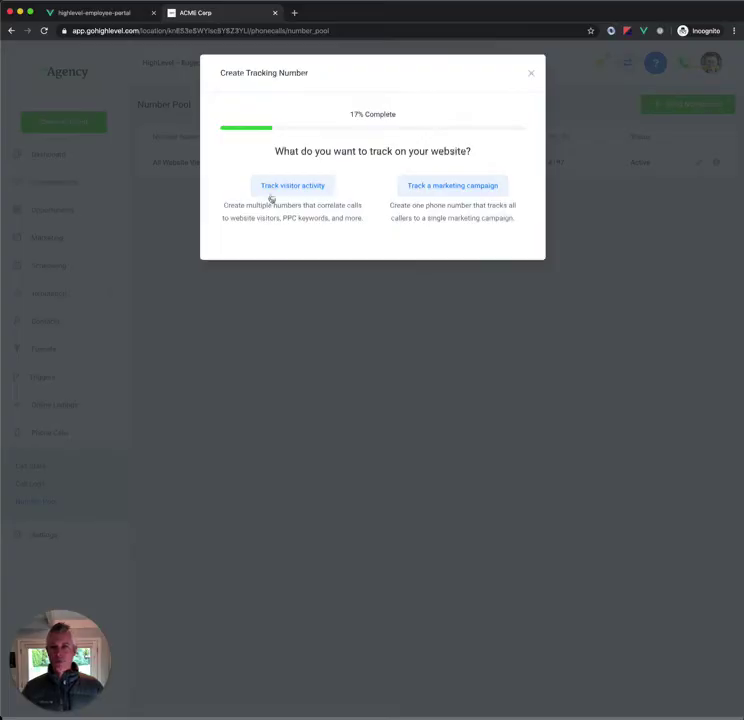
{"action": "left_click", "coordinate": [284, 185]}
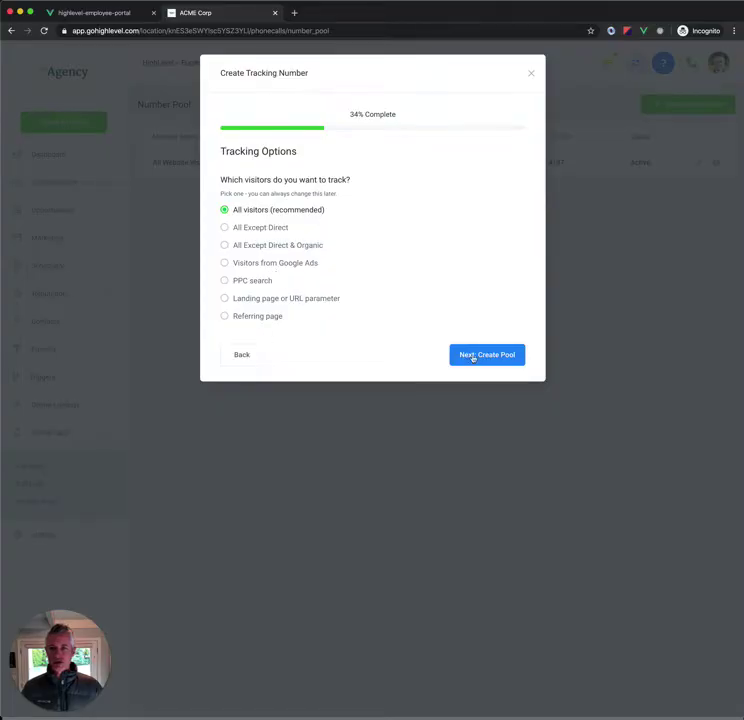
{"action": "left_click", "coordinate": [474, 357]}
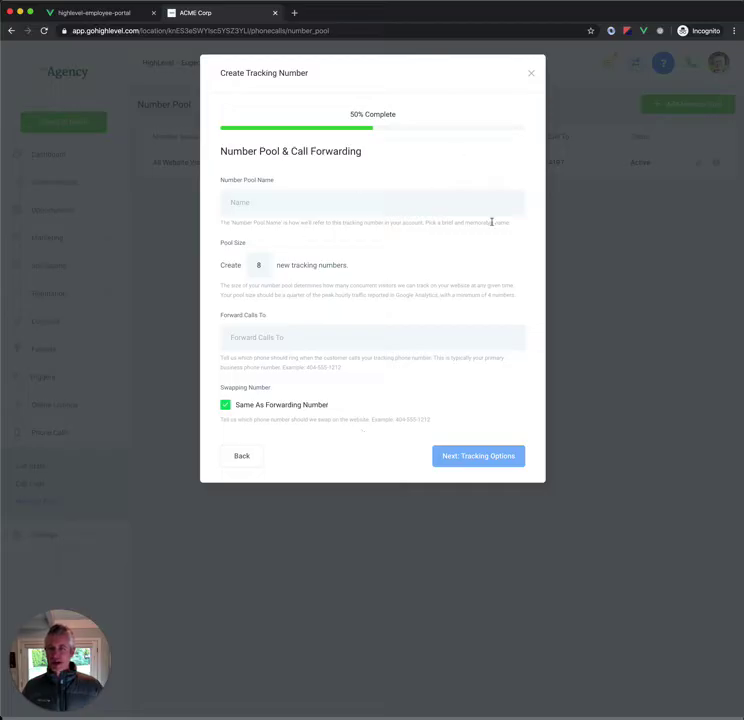
{"action": "left_click", "coordinate": [531, 73]}
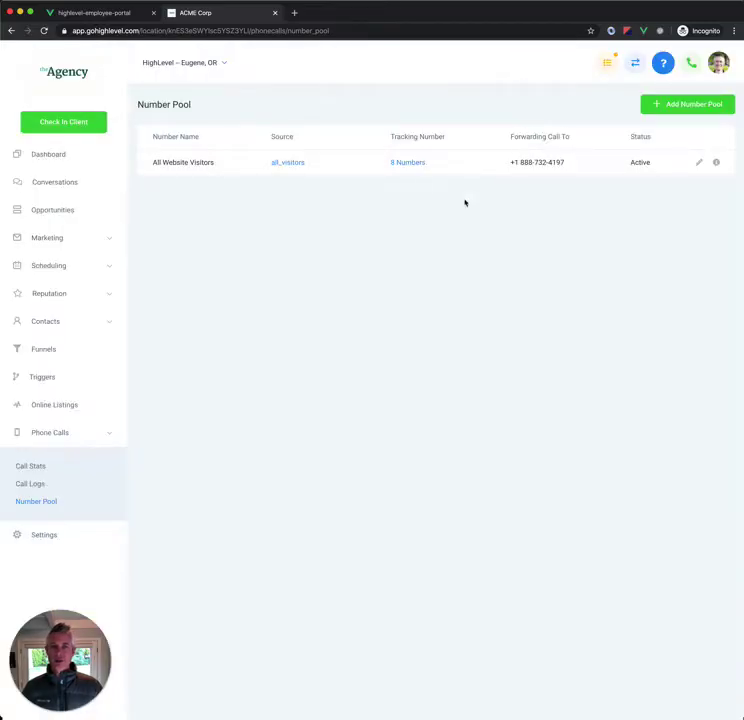
- Copy the All Website Visitors pool's Normal Snippet and go to Funnels
{"action": "left_click", "coordinate": [715, 163]}
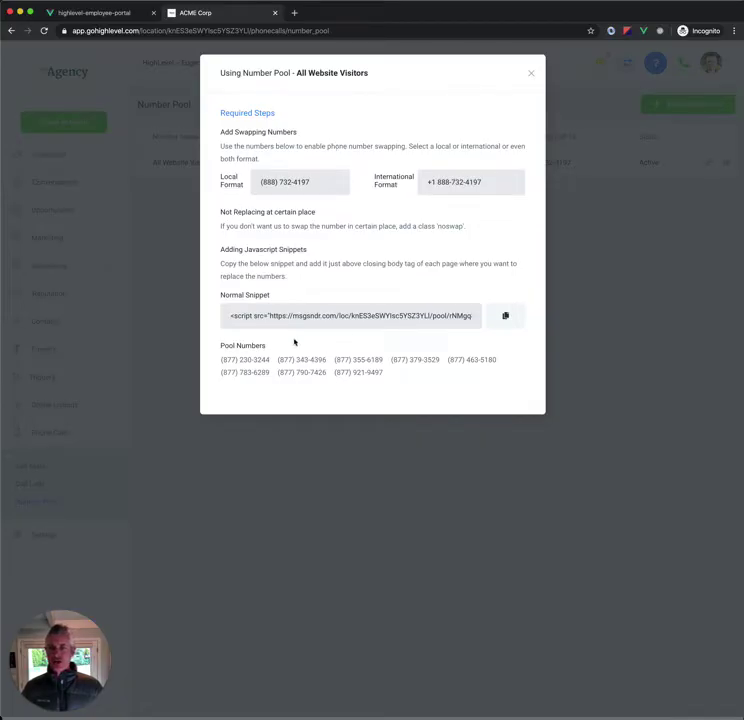
{"action": "left_click", "coordinate": [508, 318]}
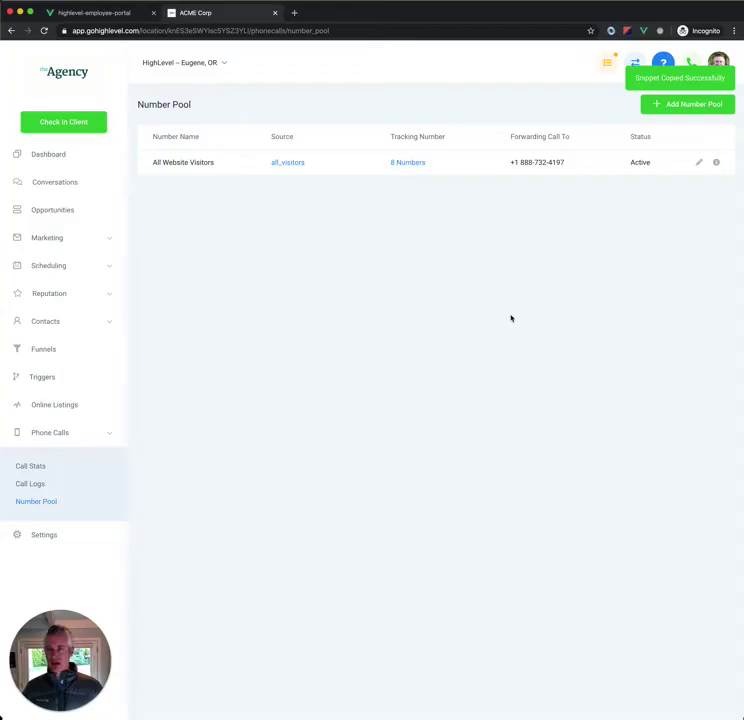
{"action": "left_click", "coordinate": [46, 349]}
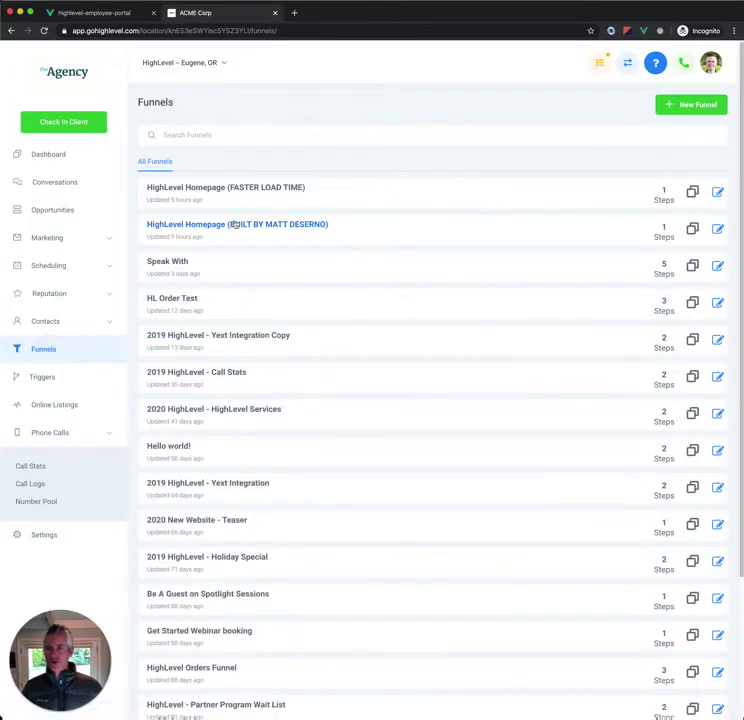
- Paste the pool snippet into the Home page's Header Code in the HighLevel Homepage funnel
{"action": "left_click", "coordinate": [246, 192]}
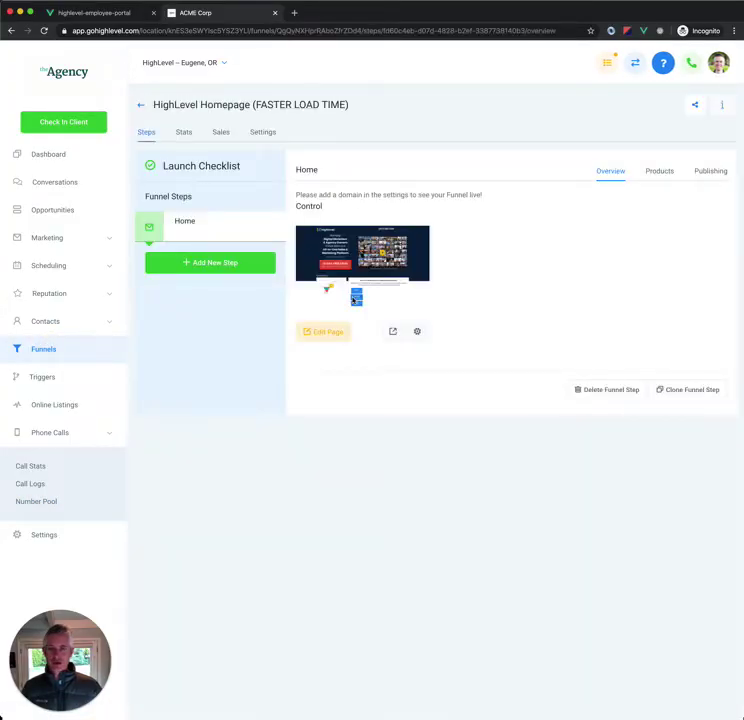
{"action": "left_click", "coordinate": [318, 334]}
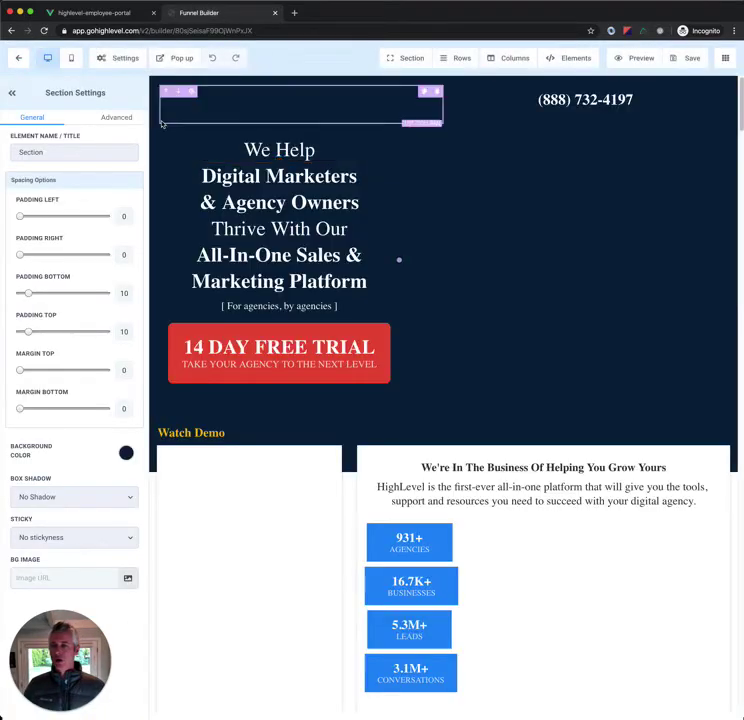
{"action": "left_click", "coordinate": [116, 60]}
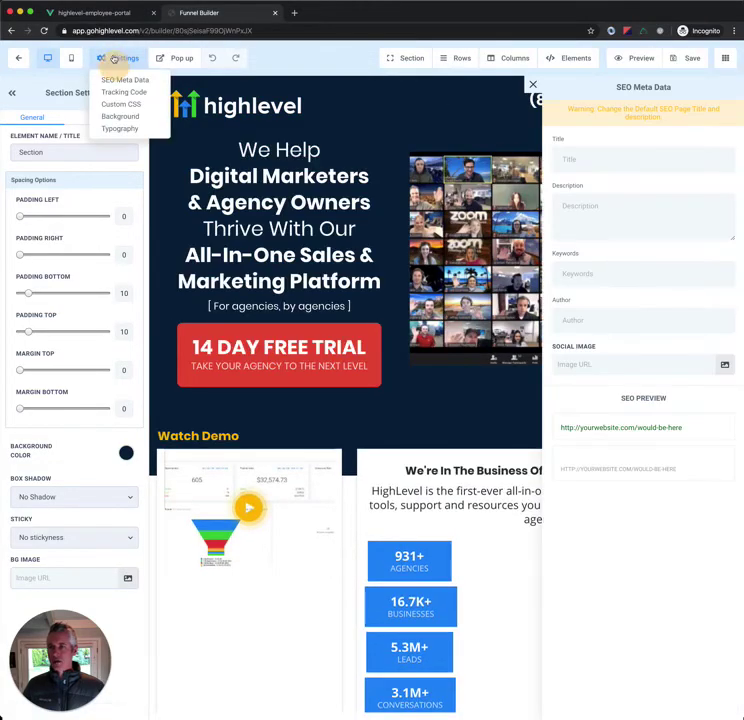
{"action": "left_click", "coordinate": [120, 92]}
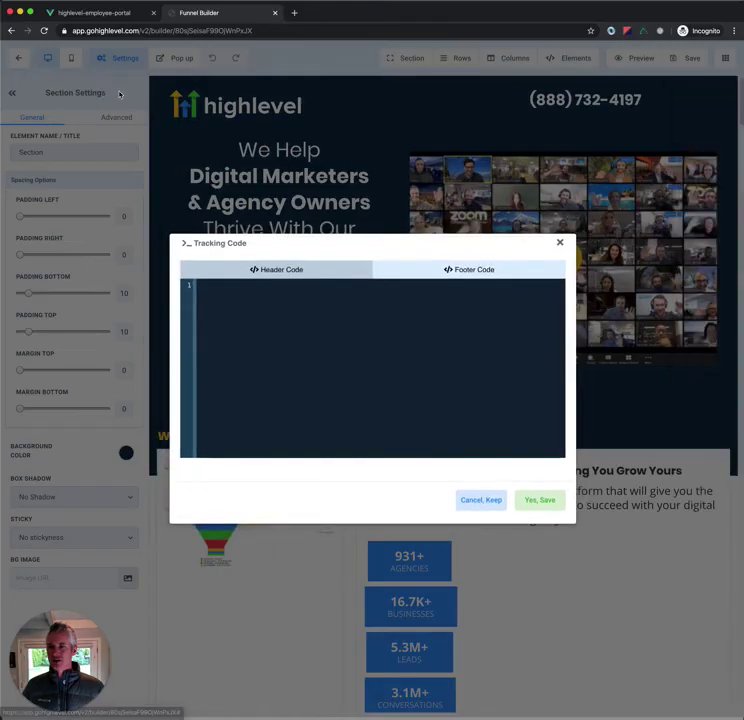
{"action": "left_click", "coordinate": [403, 270]}
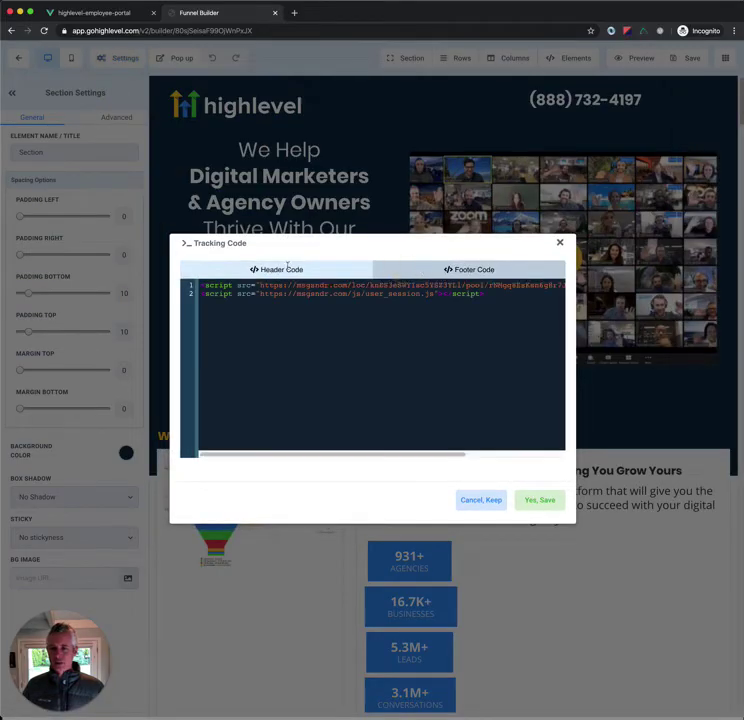
{"action": "left_click", "coordinate": [481, 294]}
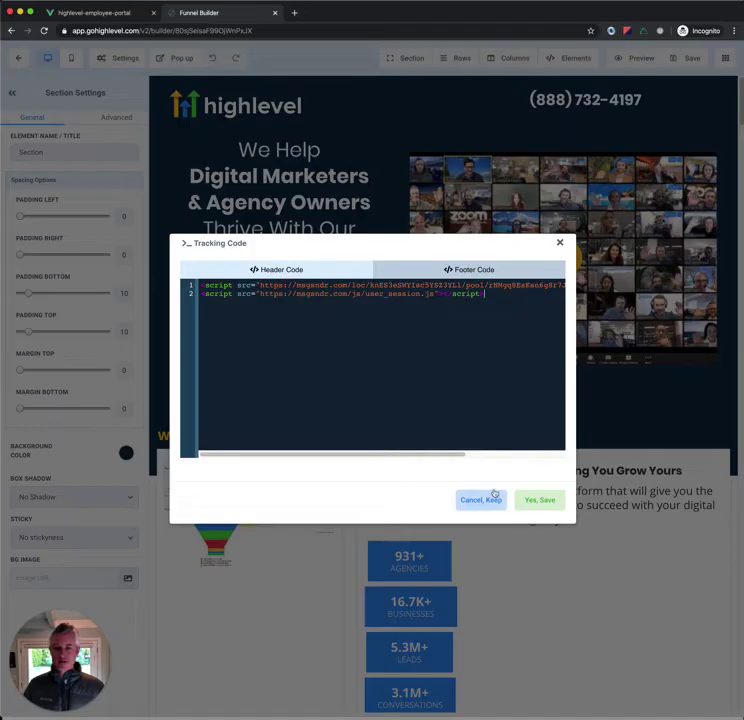
{"action": "left_click", "coordinate": [561, 243]}
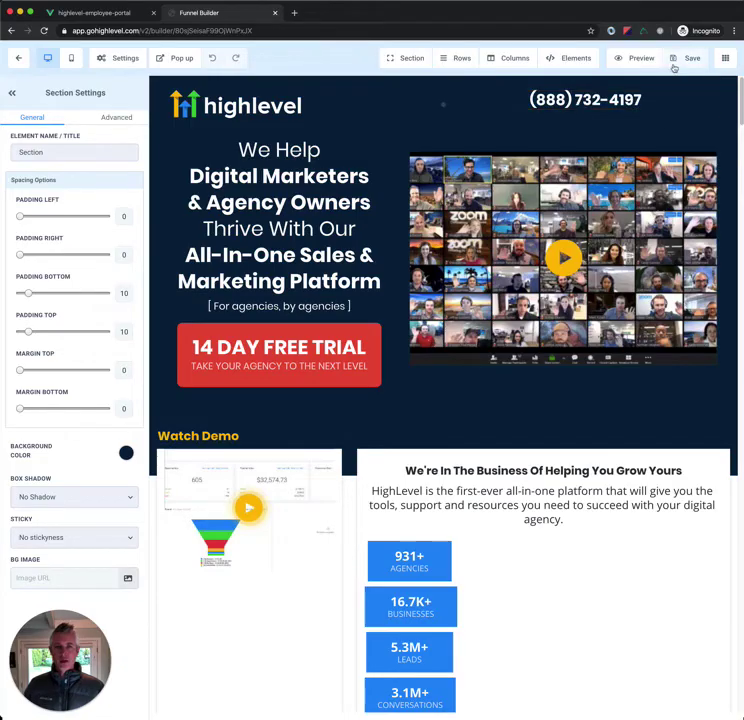
{"action": "left_click", "coordinate": [630, 62]}
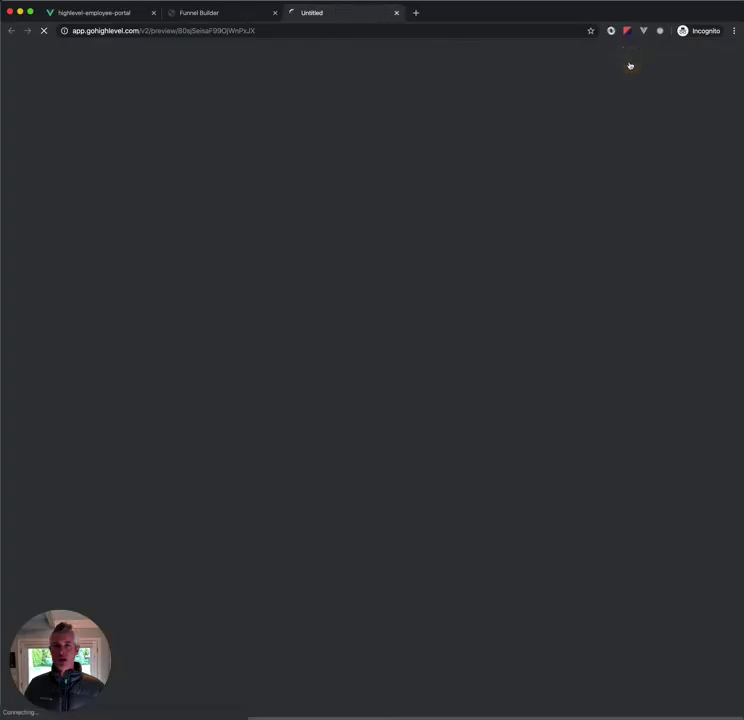
{"action": "left_click", "coordinate": [183, 15]}
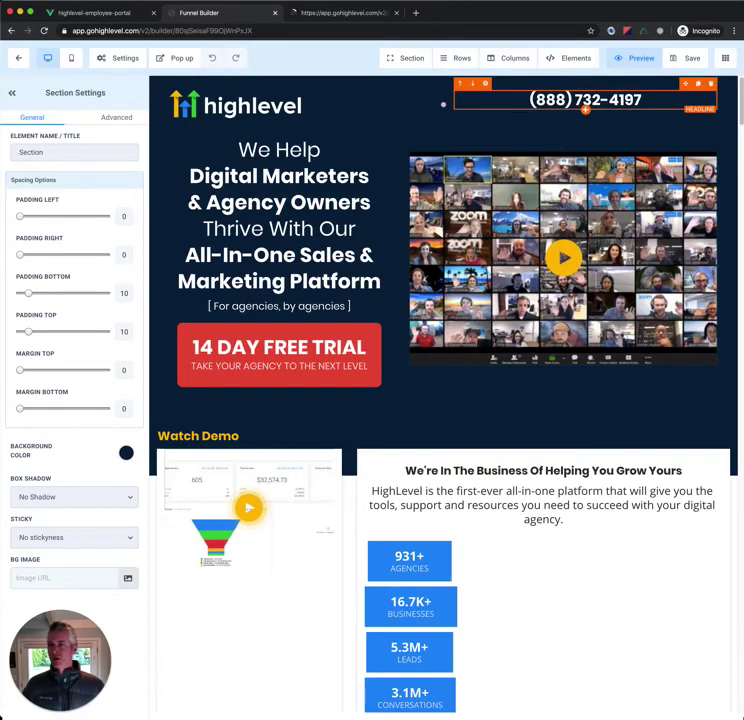
{"action": "left_click", "coordinate": [19, 62]}
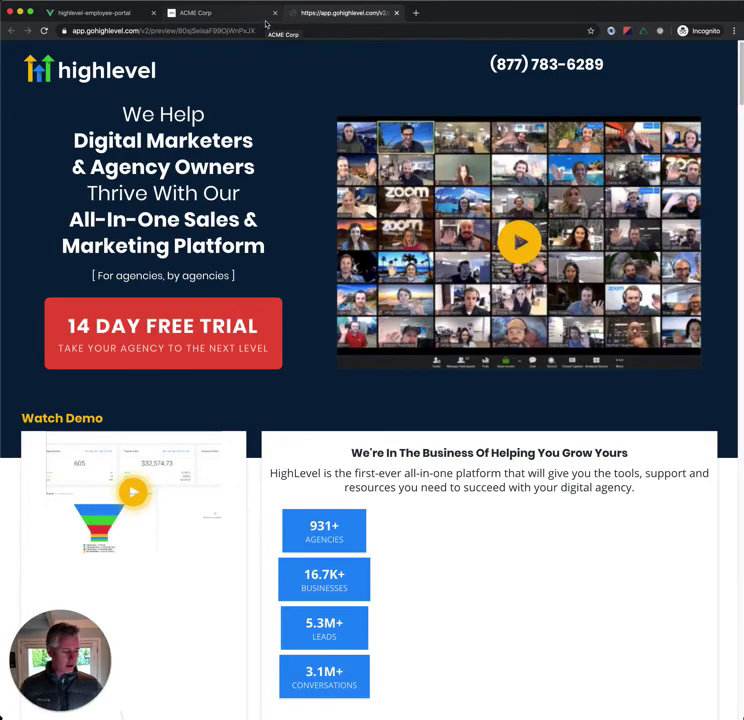
- Open Call Logs showing the new 11:21 am call from the All Website Visitors pool
{"action": "left_click", "coordinate": [249, 15]}
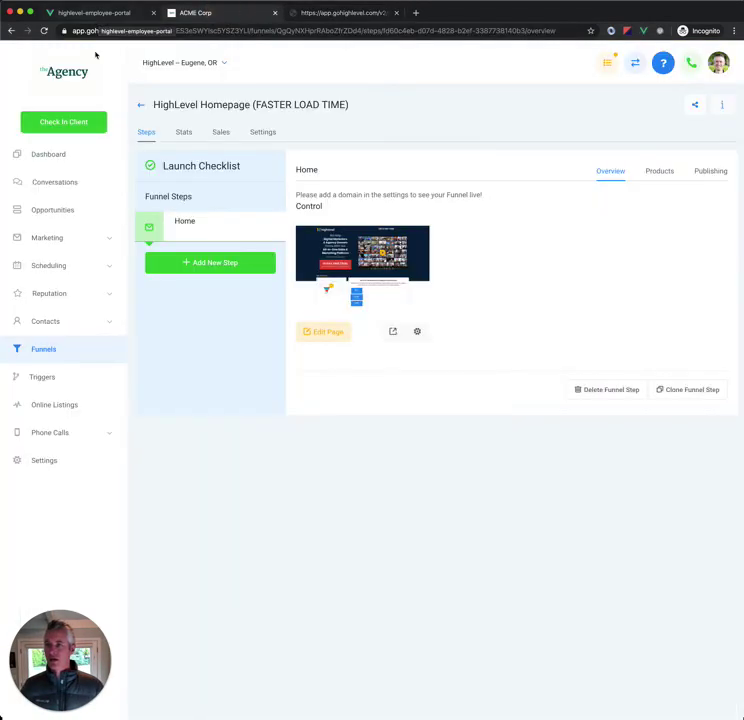
{"action": "left_click", "coordinate": [88, 438]}
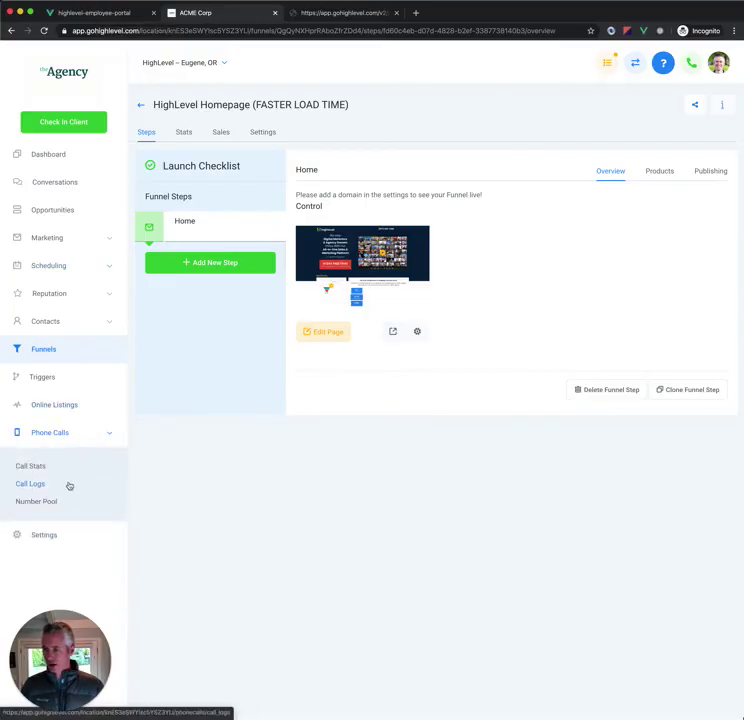
{"action": "left_click", "coordinate": [70, 487]}
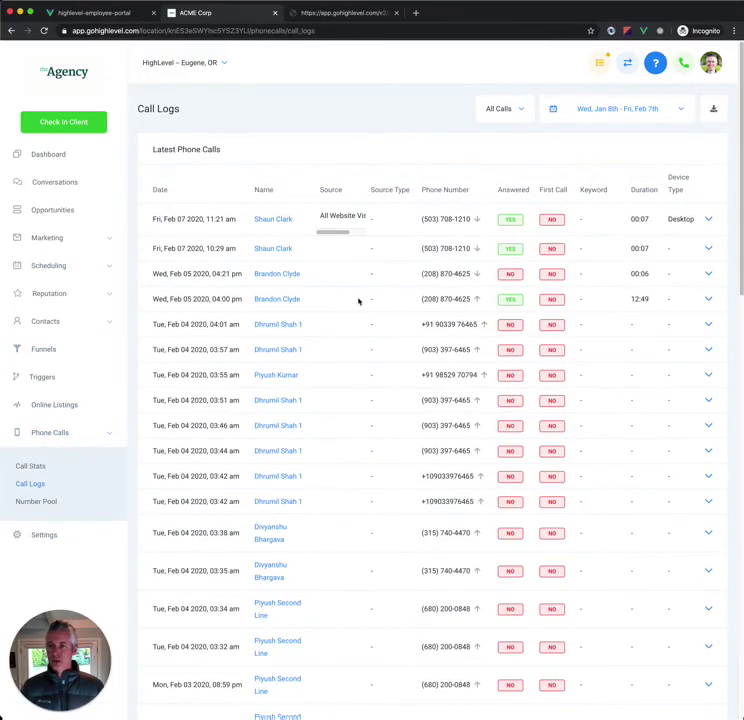